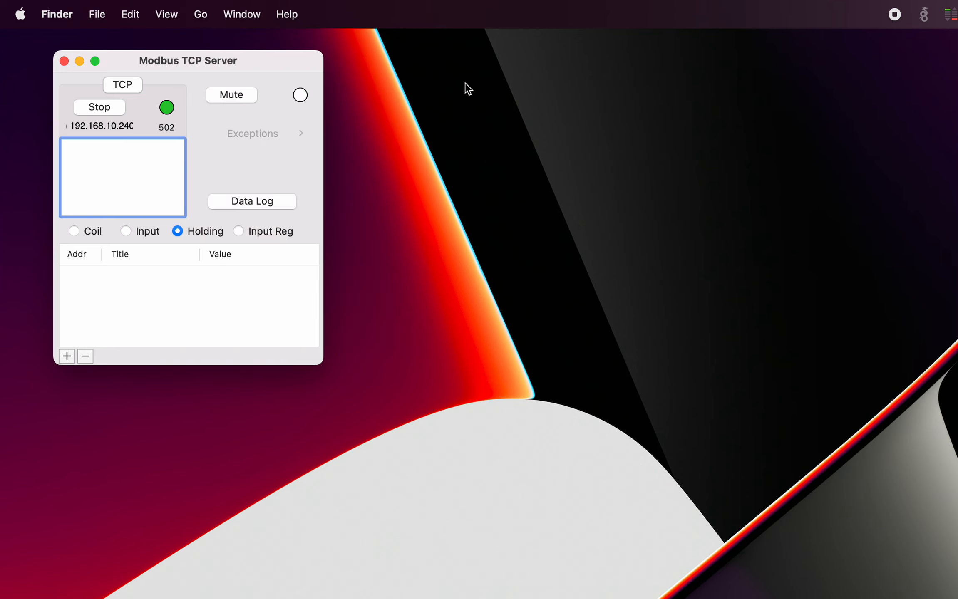
- Open the server's data log window and place it beside the Modbus TCP Server window
click(250, 204)
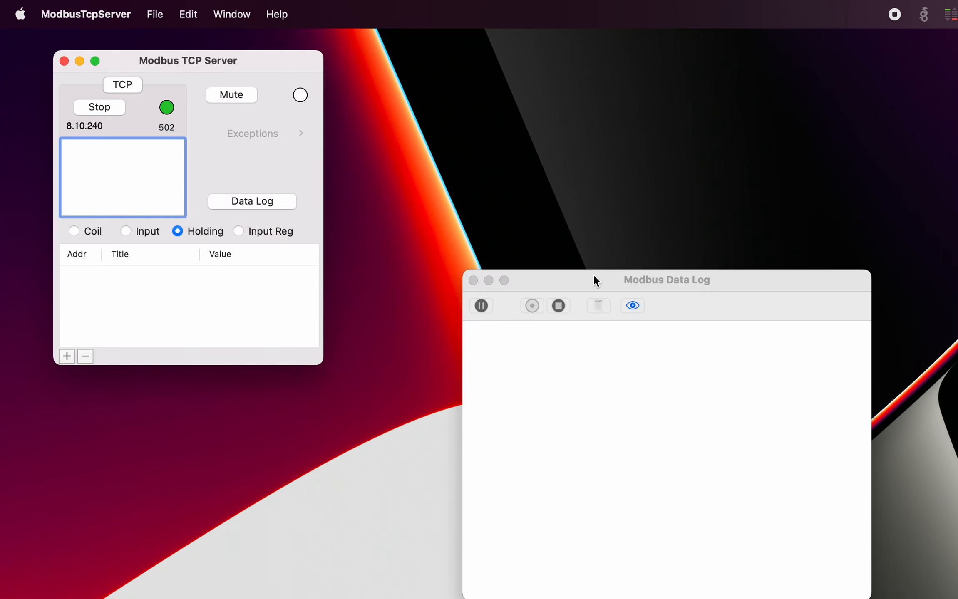
drag(593, 275, 491, 84)
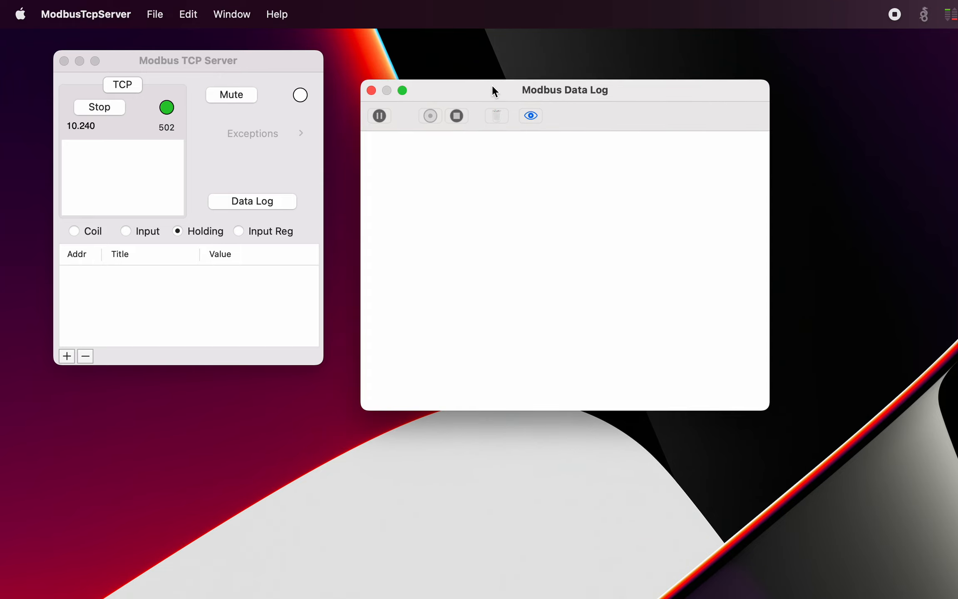
click(371, 90)
click(267, 207)
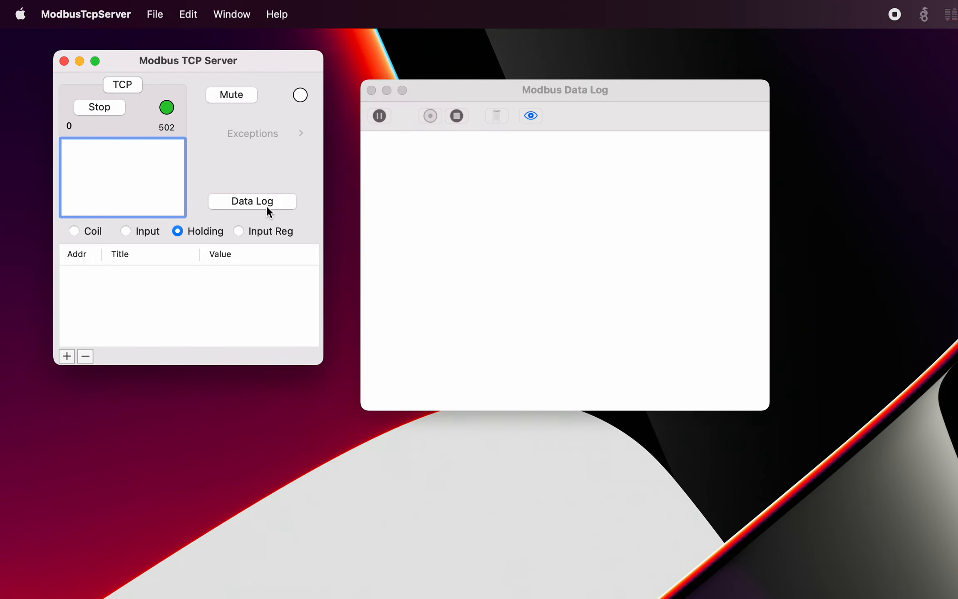
click(267, 207)
click(267, 207)
drag(477, 93, 456, 65)
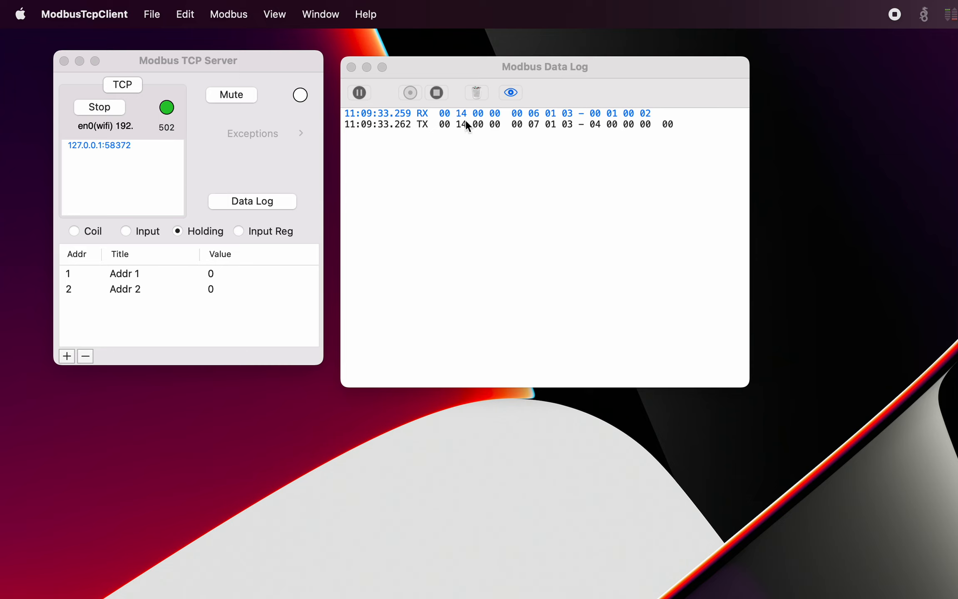
- Toggle the log's time stamps off and on, and inspect the decoded details of the first received request and its response
click(511, 93)
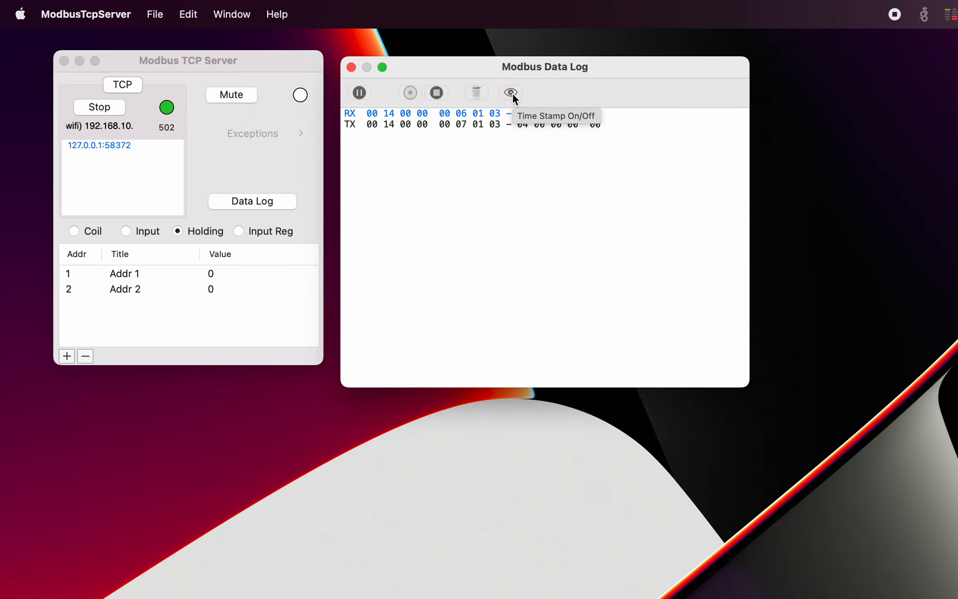
click(512, 94)
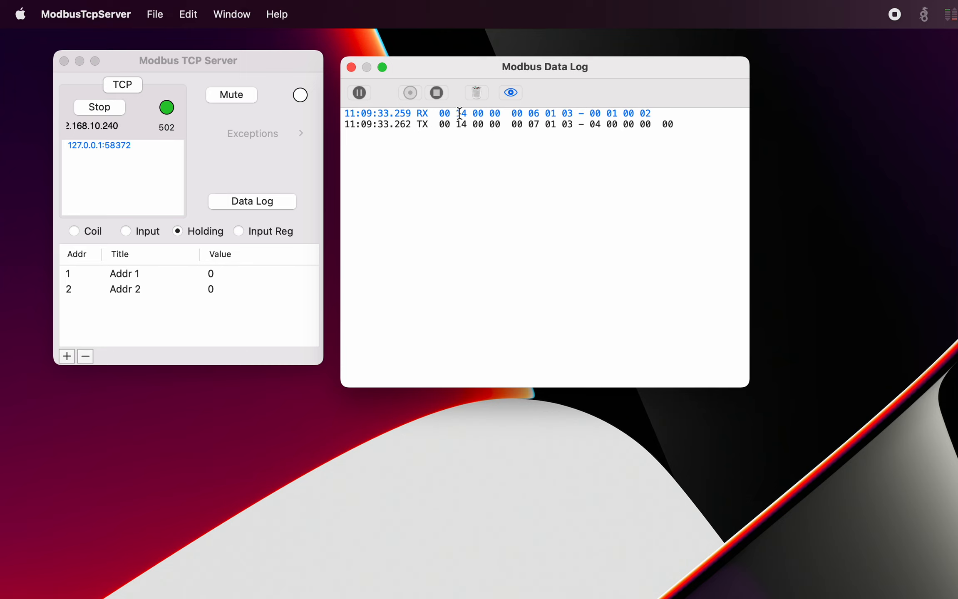
click(417, 114)
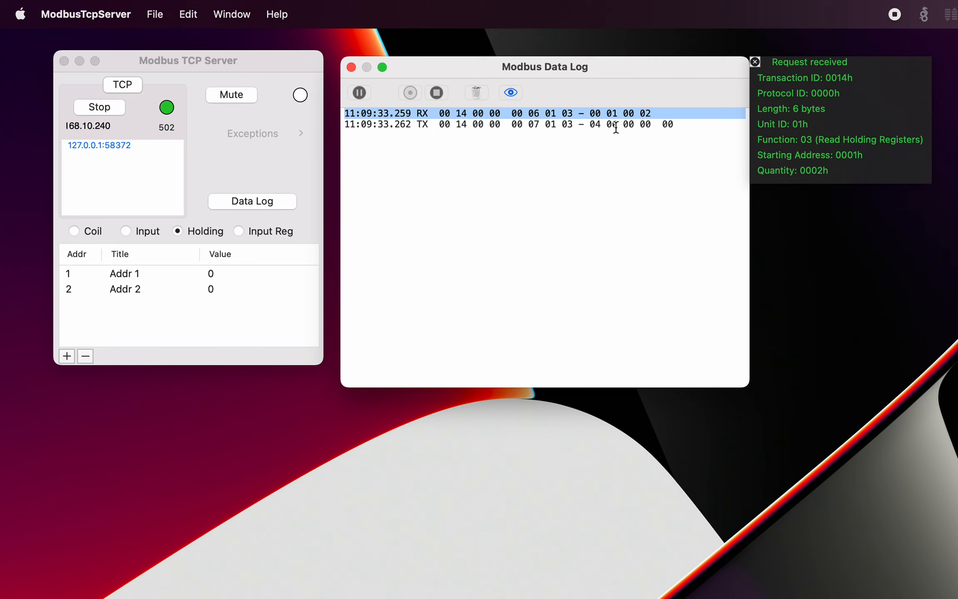
click(601, 125)
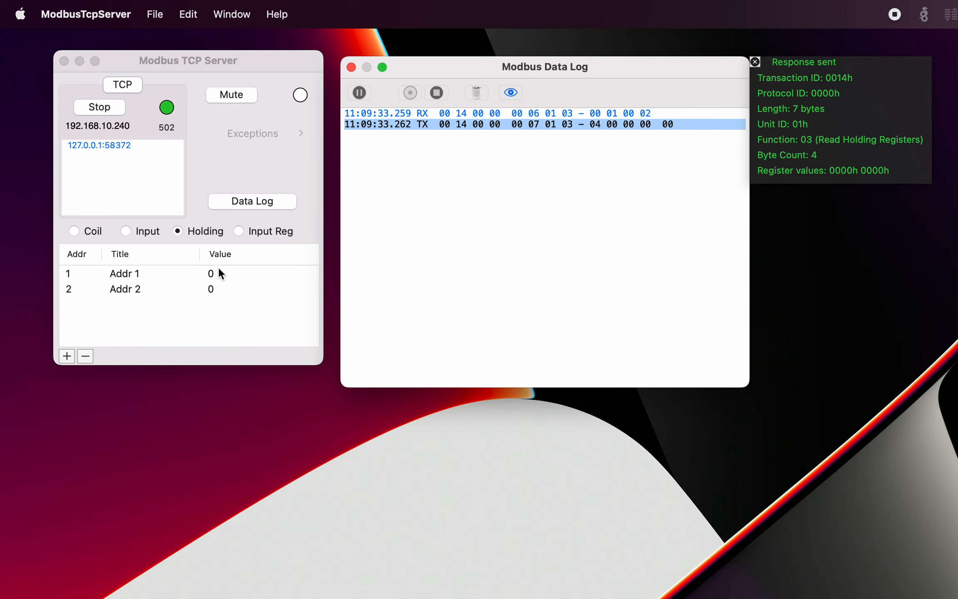
- Set the display format of holding registers Addr 1 and Addr 2 to Hexadecimal
click(176, 272)
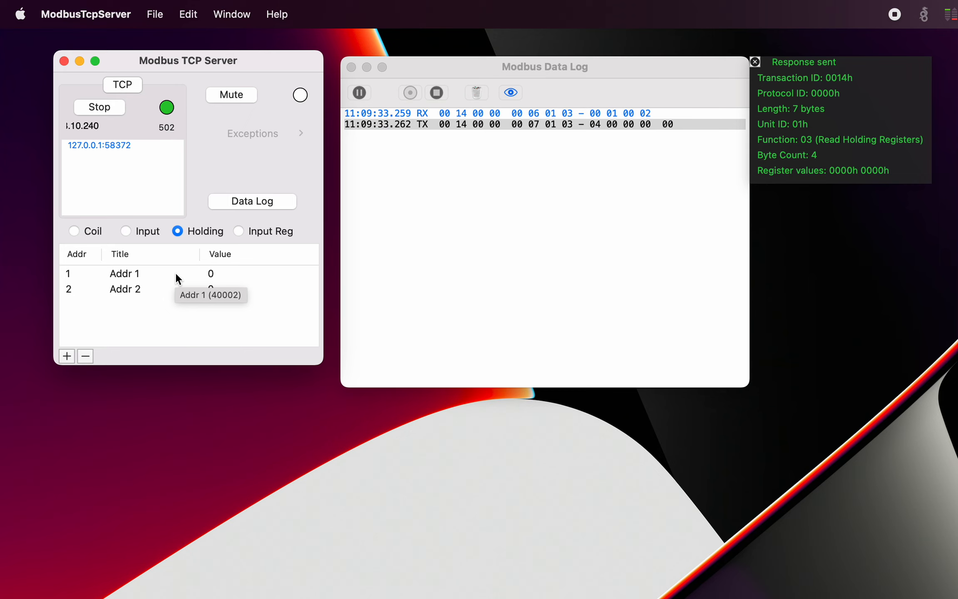
right_click(175, 273)
click(230, 329)
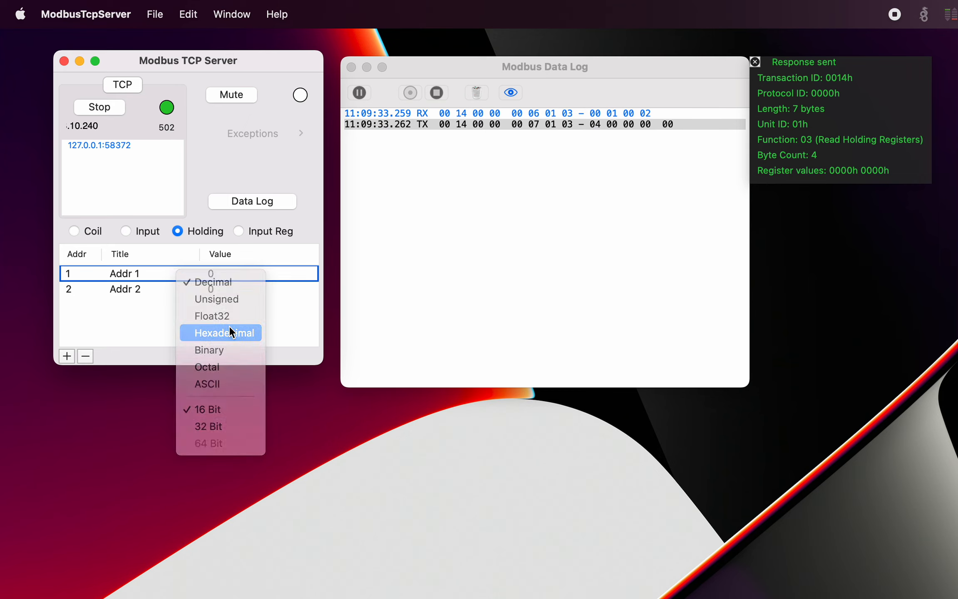
click(184, 289)
right_click(183, 289)
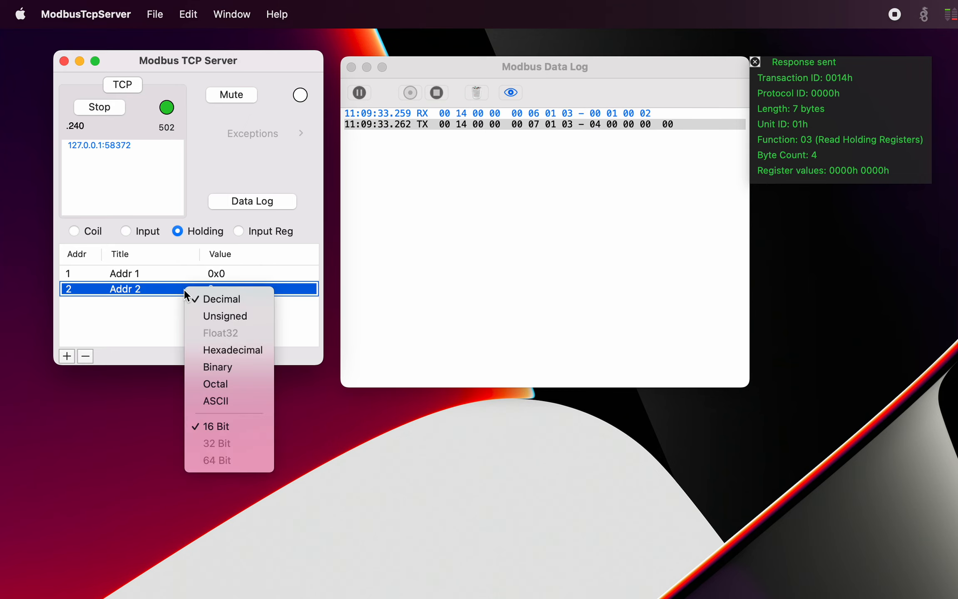
click(222, 343)
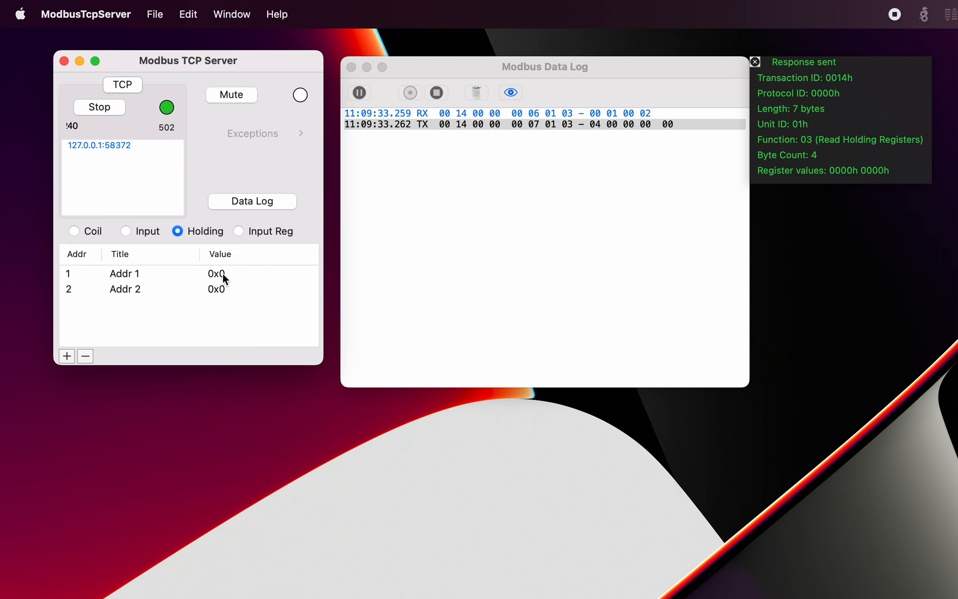
- Set the value of holding register Addr 1 to A1A2 and of Addr 2 to B1B2
click(222, 273)
click(221, 273)
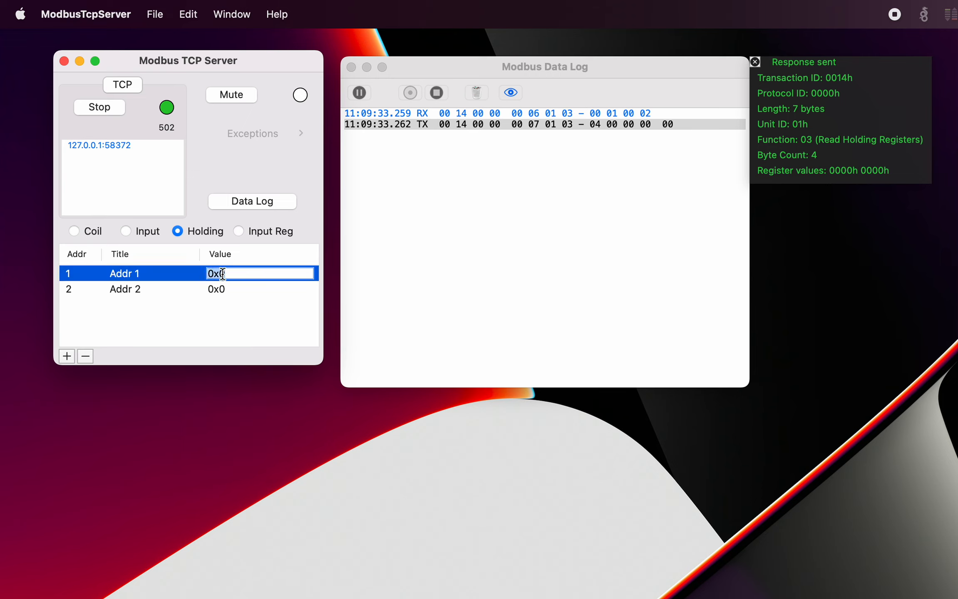
text(A1A2)
key(Return)
click(216, 289)
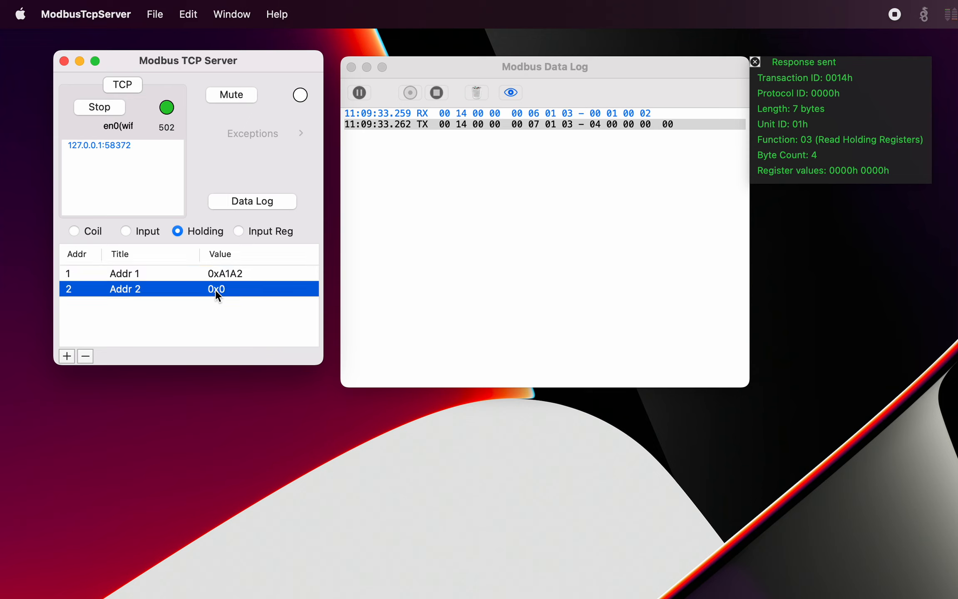
click(216, 289)
text(B1)
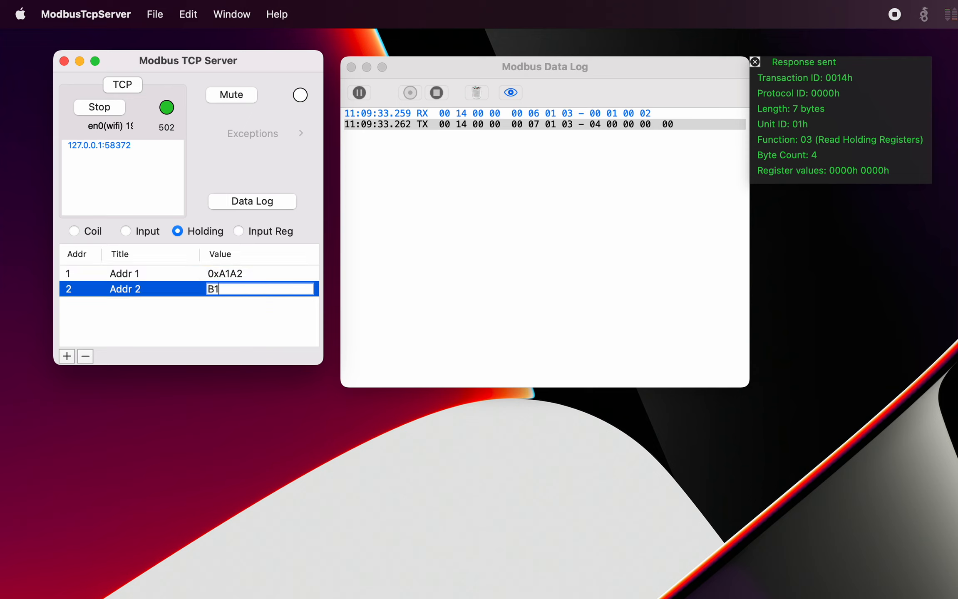
text(B2)
key(Return)
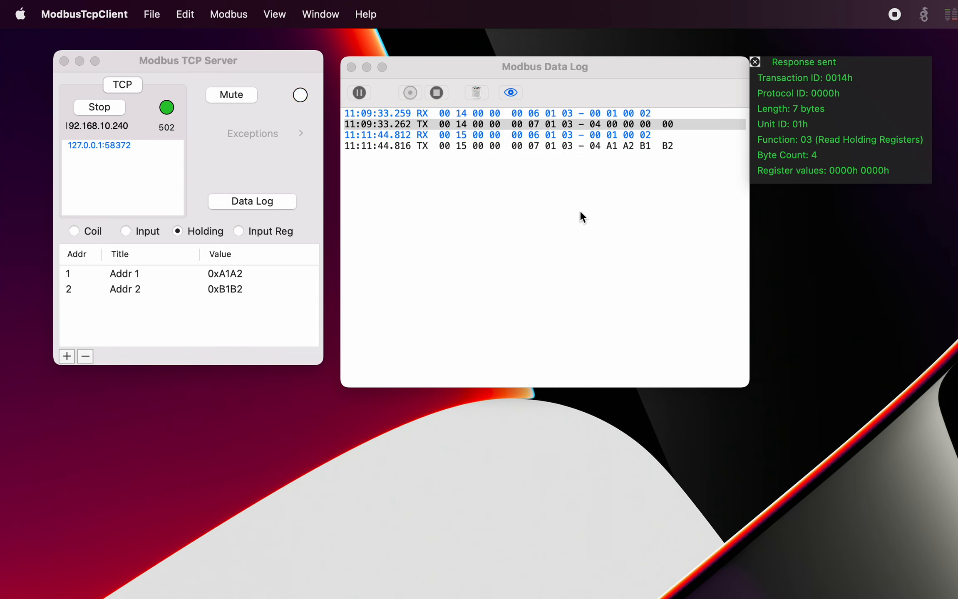
- Inspect the decoded details of the second received request and its response in the data log
click(614, 134)
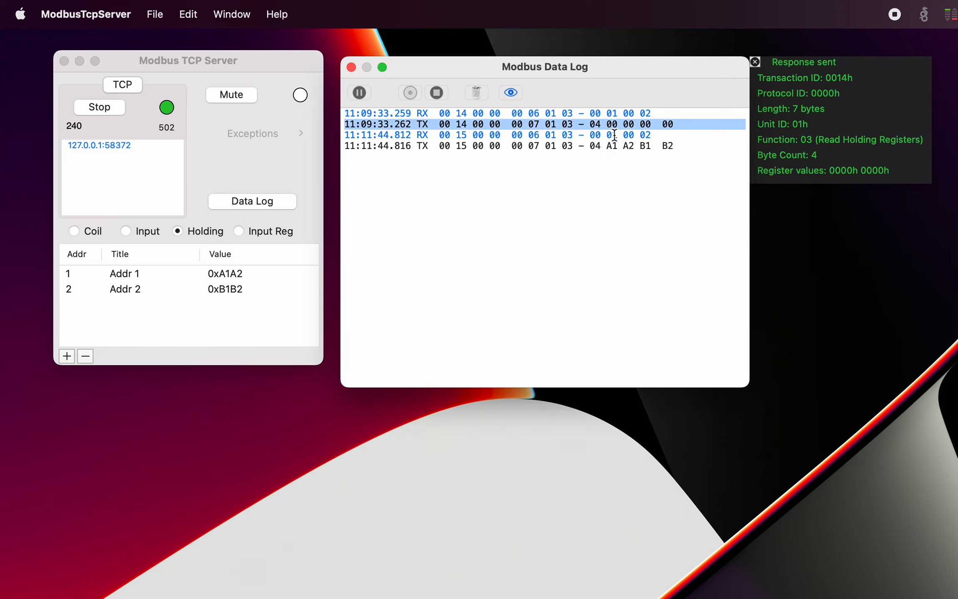
click(608, 135)
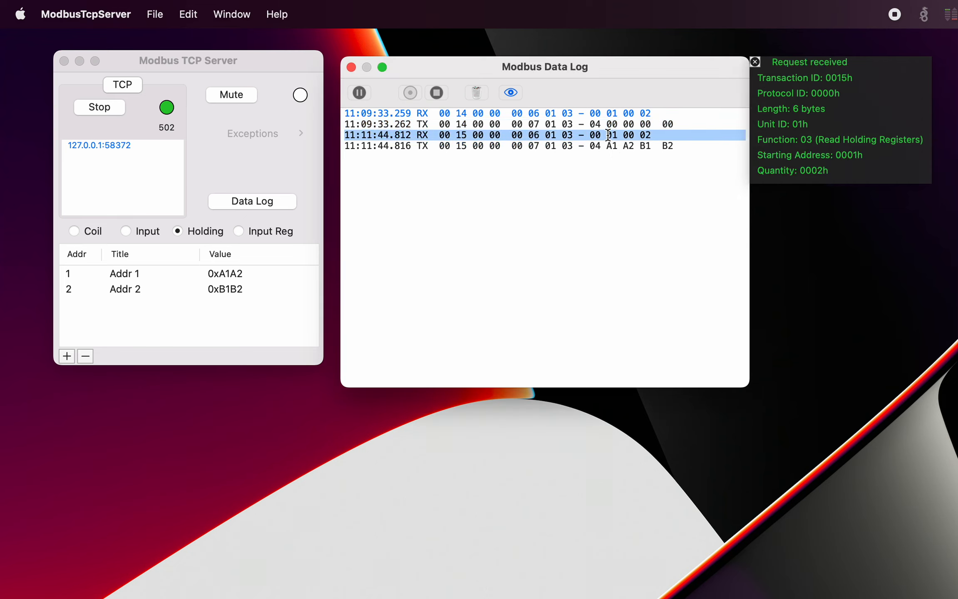
click(610, 147)
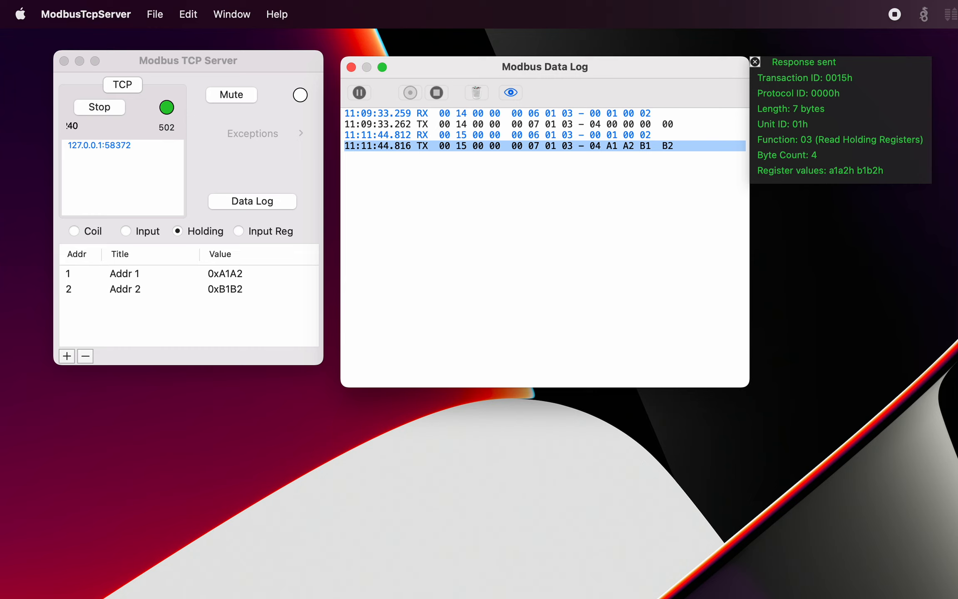
- Switch to Modbus TCP Client and close its untitled document window
key(super+Tab)
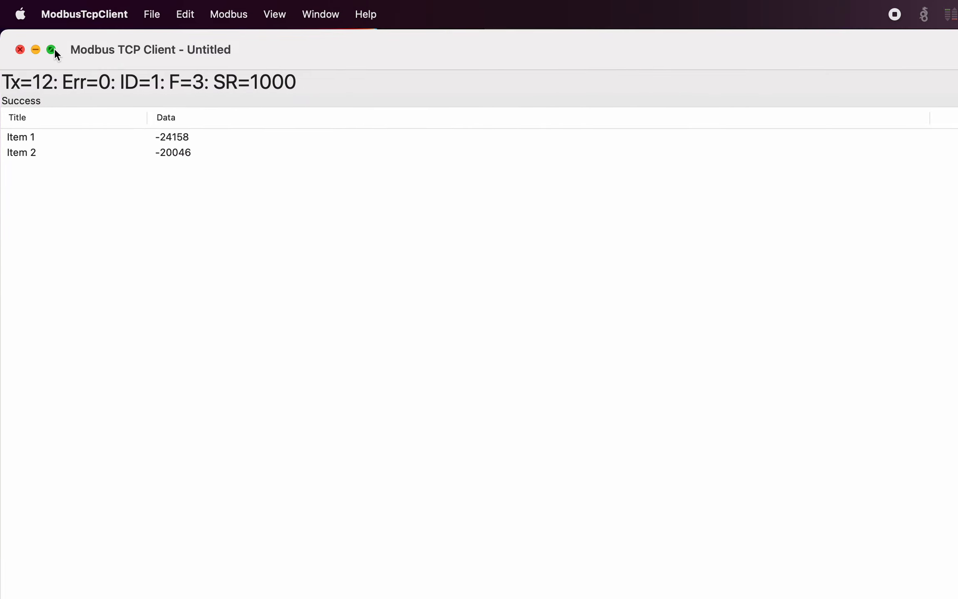
click(54, 49)
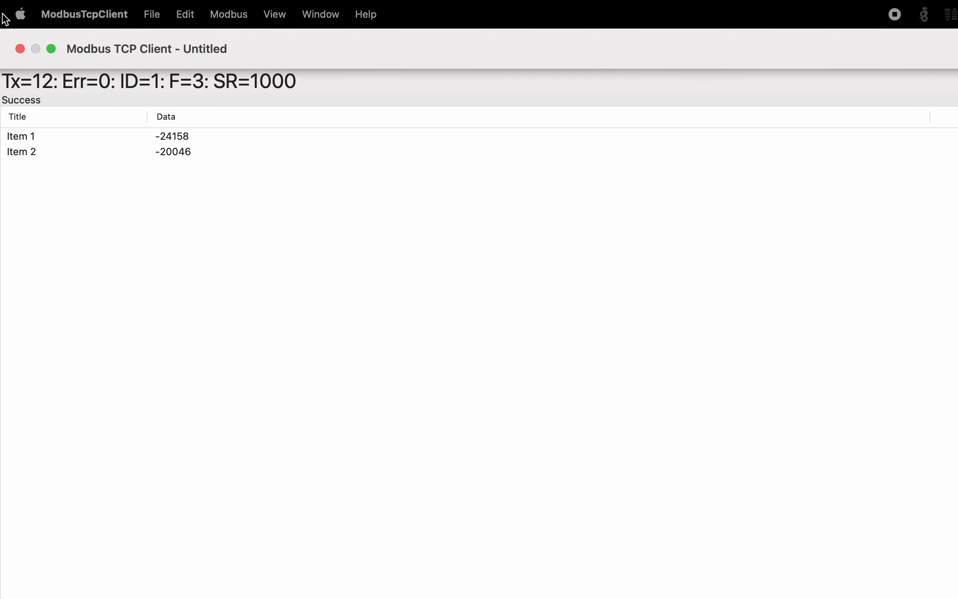
click(18, 50)
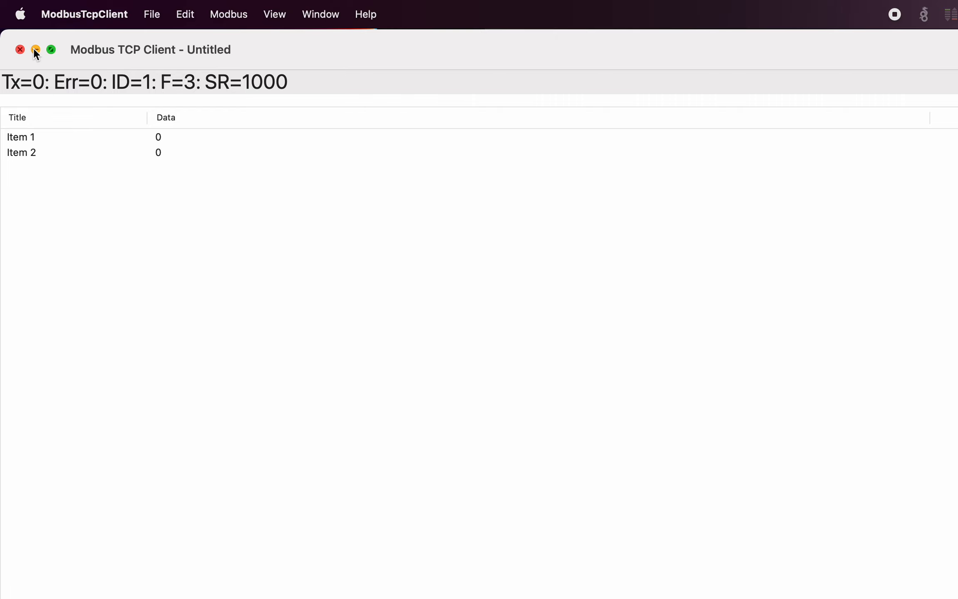
click(35, 50)
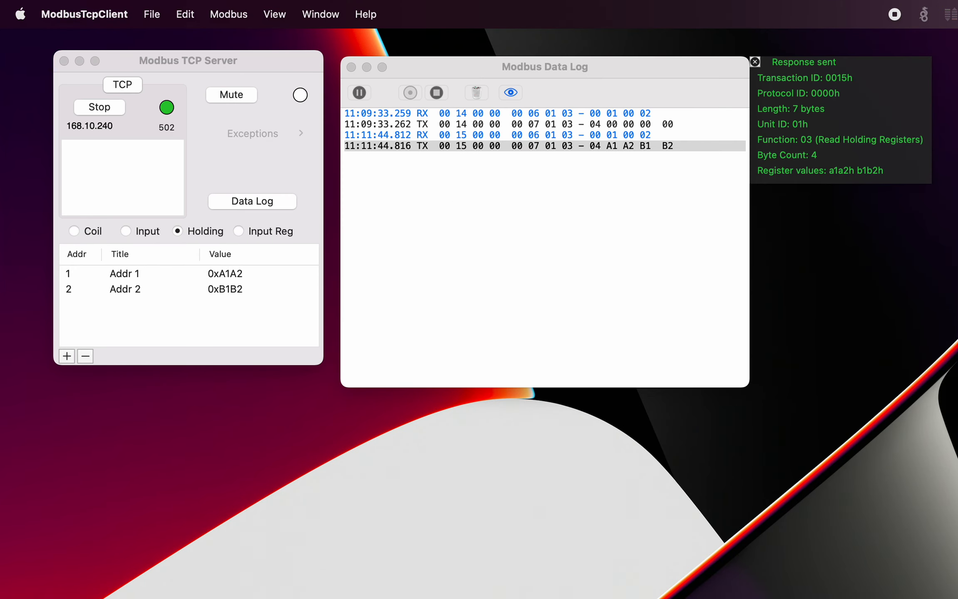
click(590, 585)
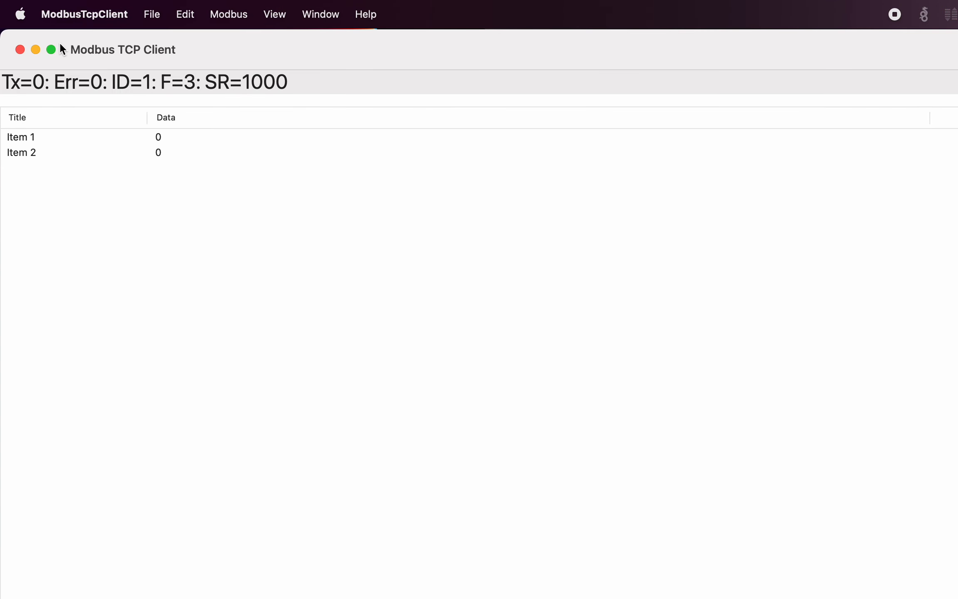
click(50, 49)
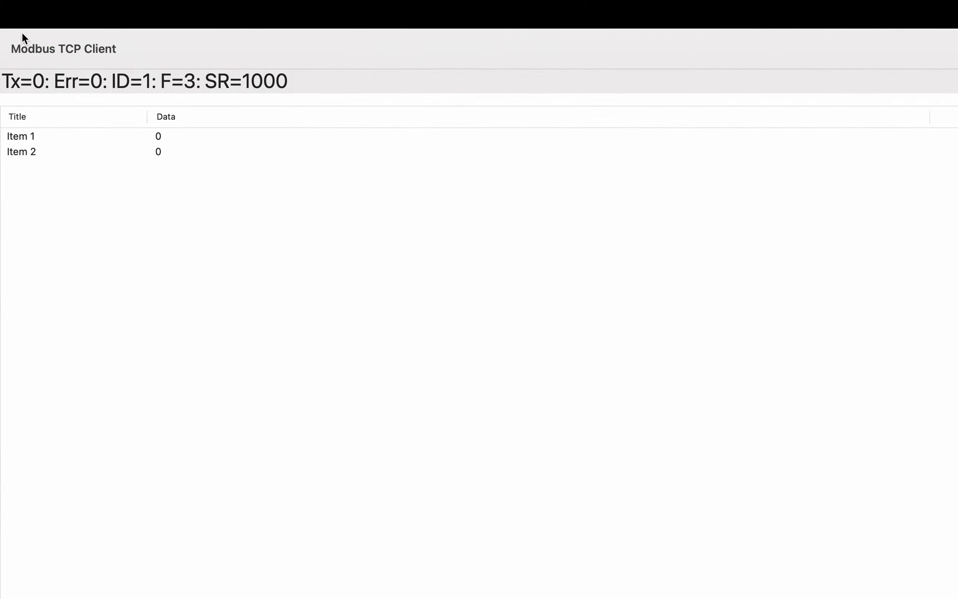
mouse_move(9, 26)
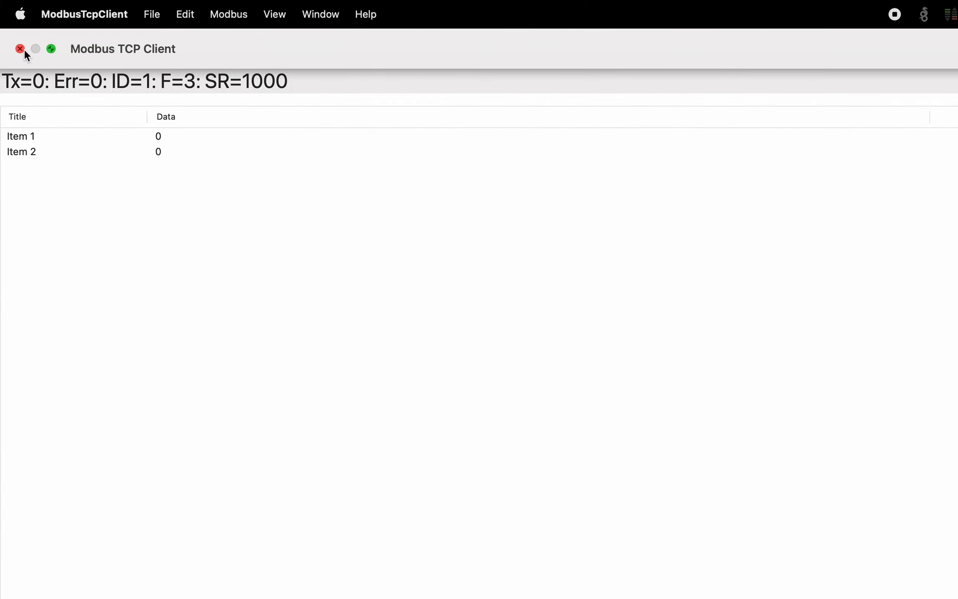
click(50, 48)
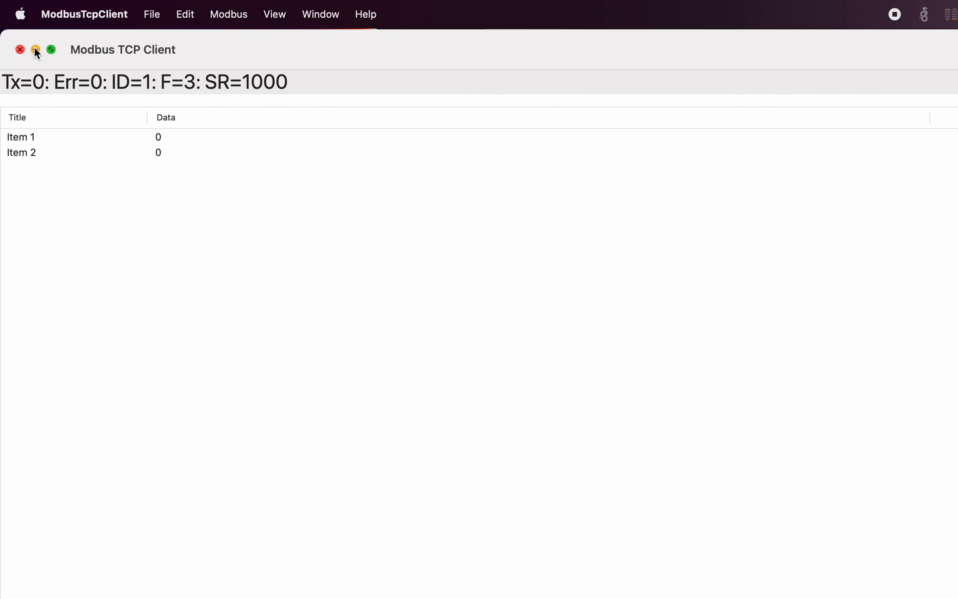
click(36, 49)
- Shrink the client window and move it below the server's connection and register area
drag(956, 597, 436, 285)
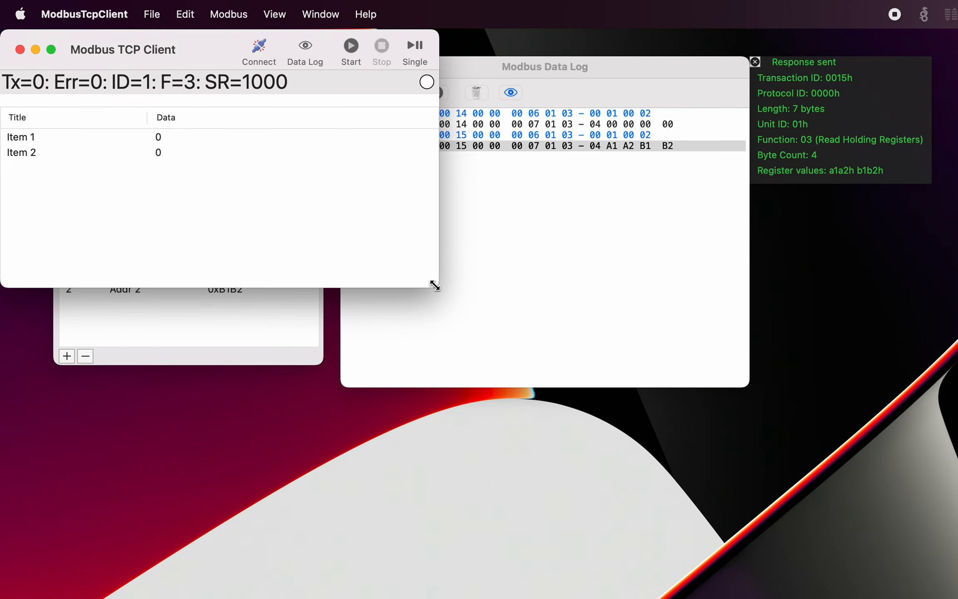
drag(195, 43, 264, 358)
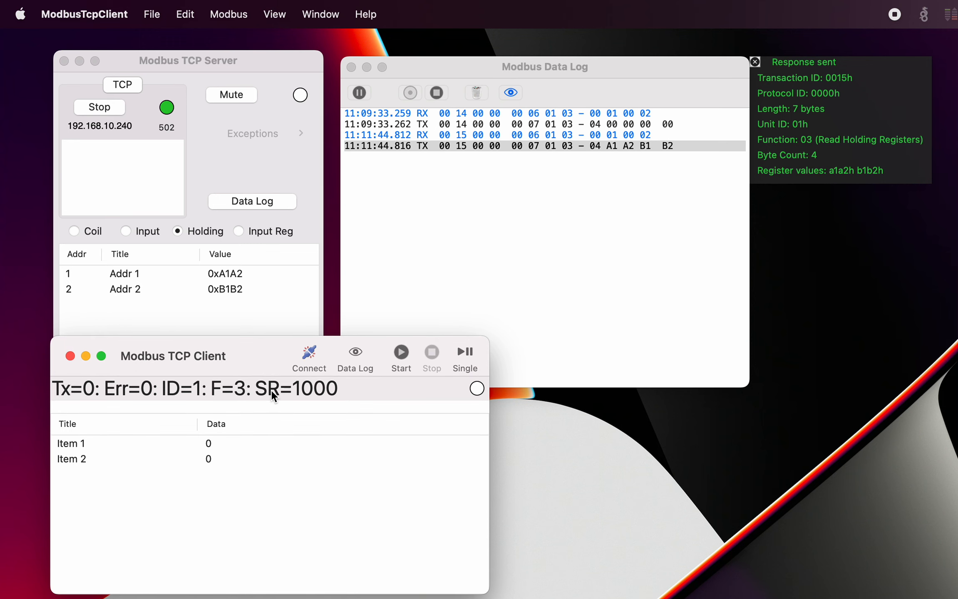
- Set the scan rate in the client's Read/Write Definition to 2000 ms
double_click(274, 395)
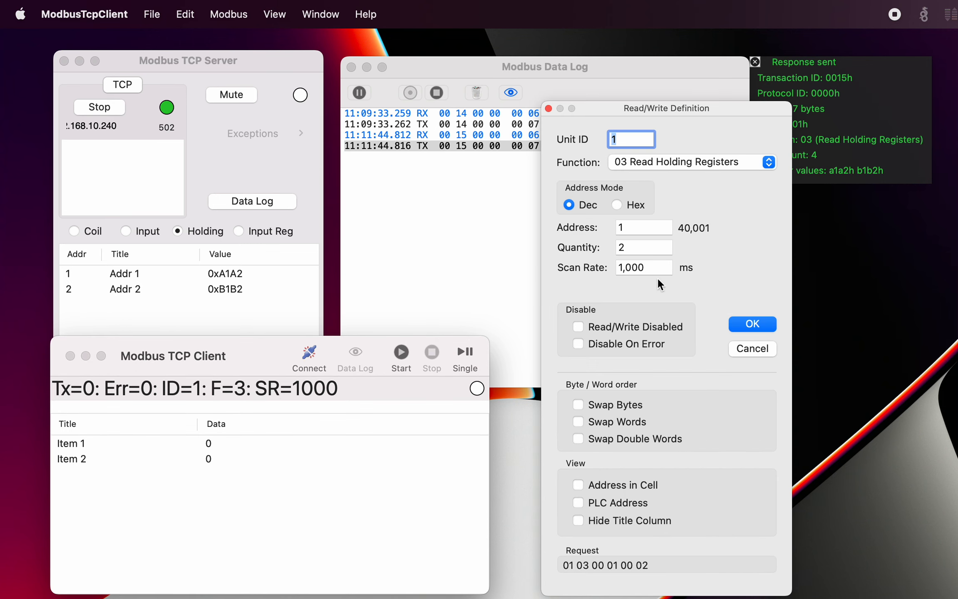
click(622, 270)
text(2)
key(Return)
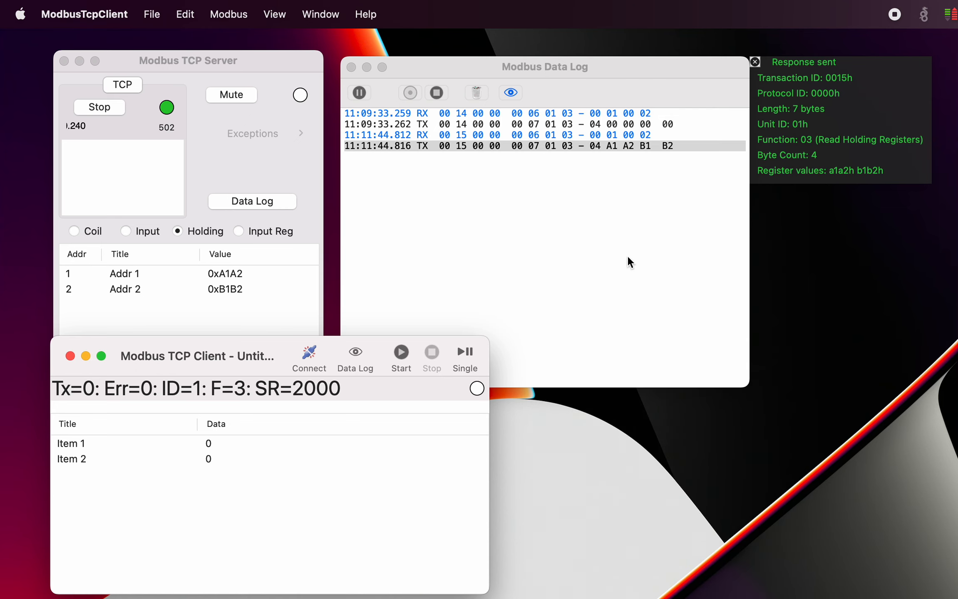
- Move the client window clear of the server and log windows, and close the decoded message details
drag(266, 349, 790, 598)
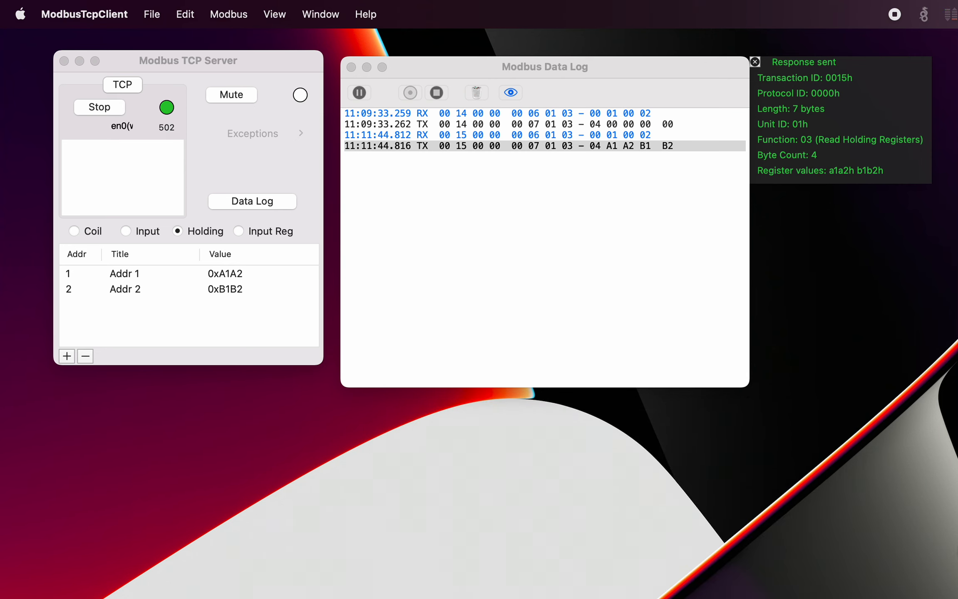
click(755, 61)
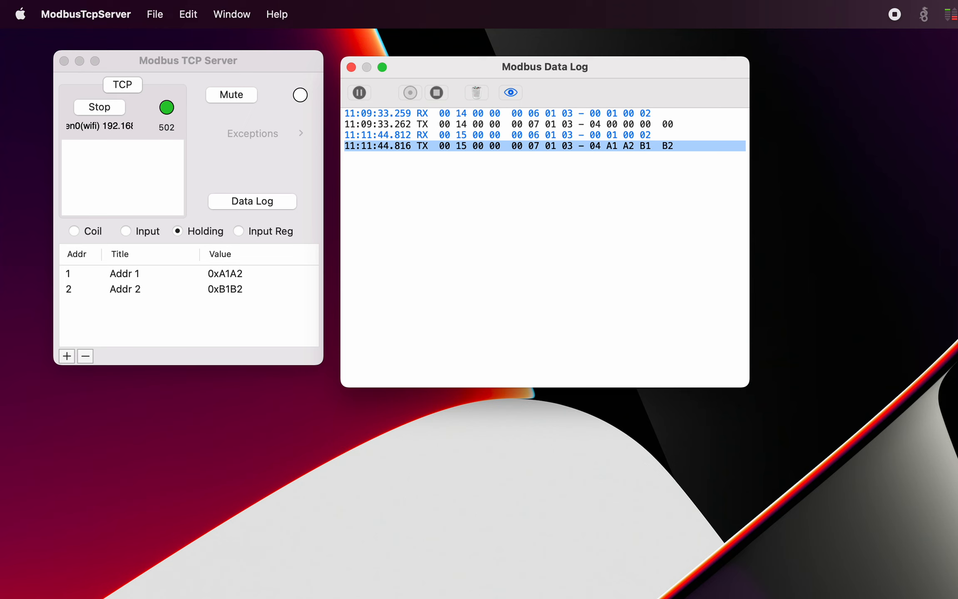
- Switch to Modbus TCP Client to poll the holding registers, and pause the server's data log
key(super+Tab)
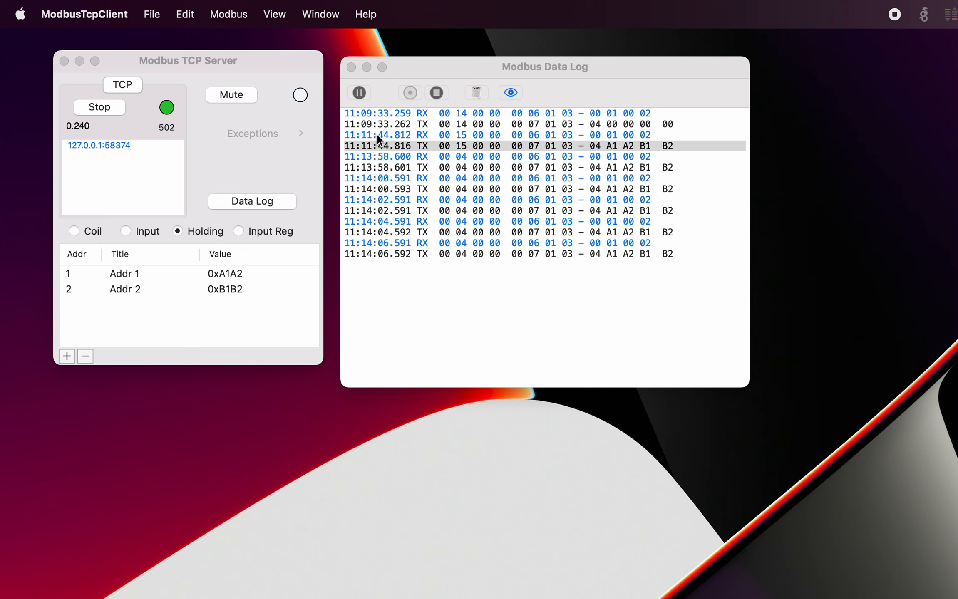
click(360, 91)
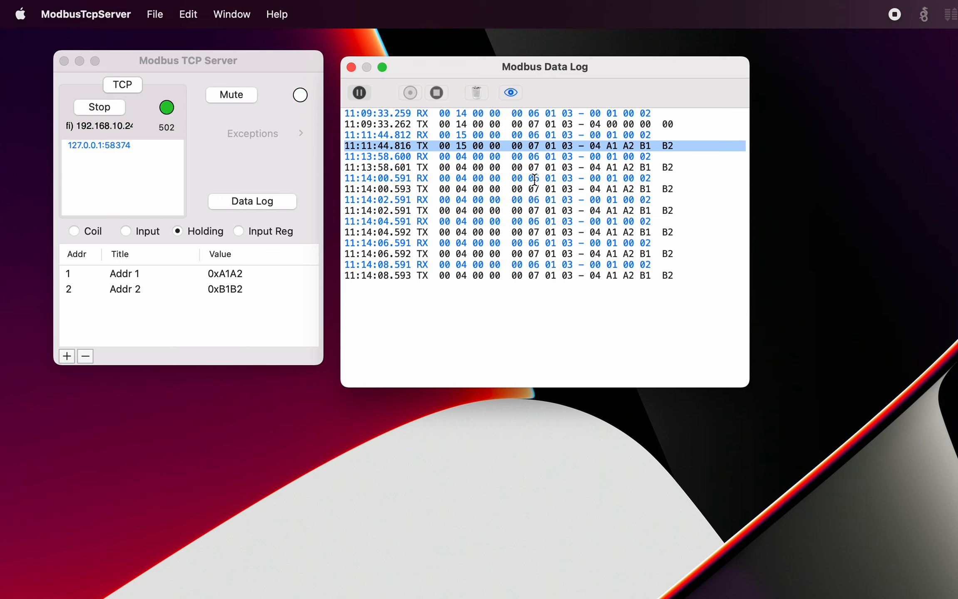
- Decode the received request logged at 11:14:06.591 while the log is paused, and close its details
click(534, 244)
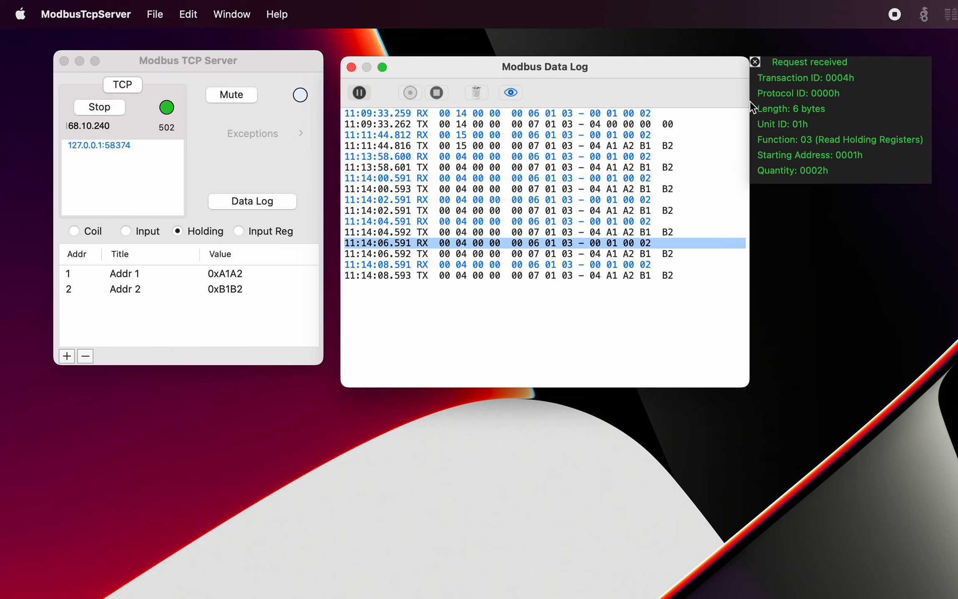
click(755, 62)
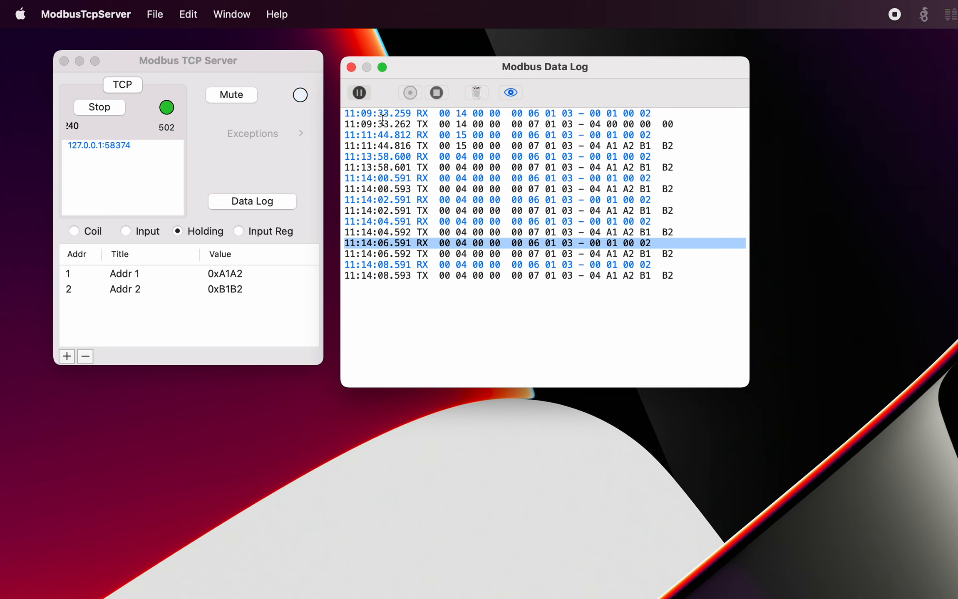
- Resume the paused data log and clear its entries, resuming it again after a second pause
click(359, 92)
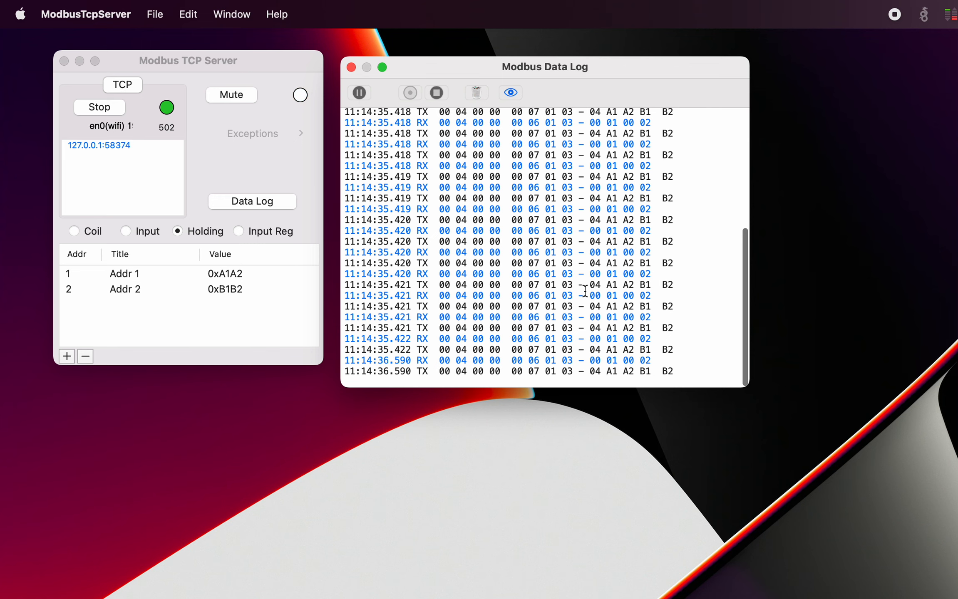
click(475, 93)
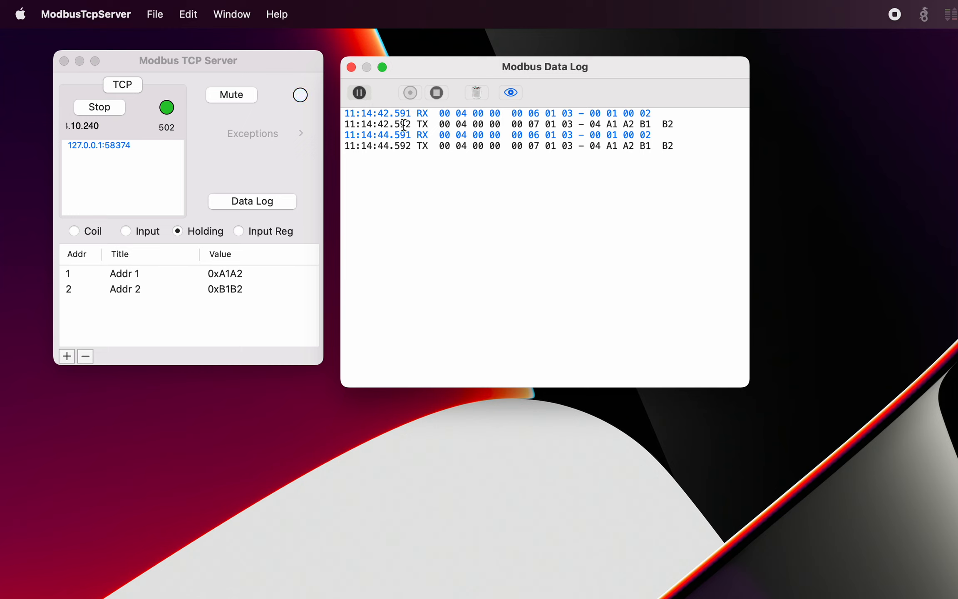
click(360, 92)
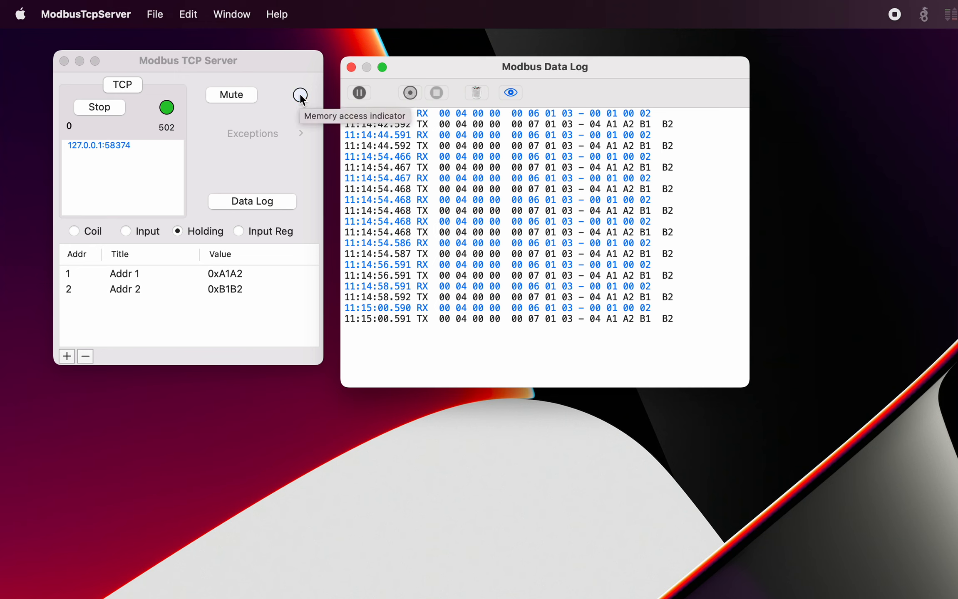
- Restart recording in the data log, and switch to Modbus TCP Client to stop its polling
click(410, 95)
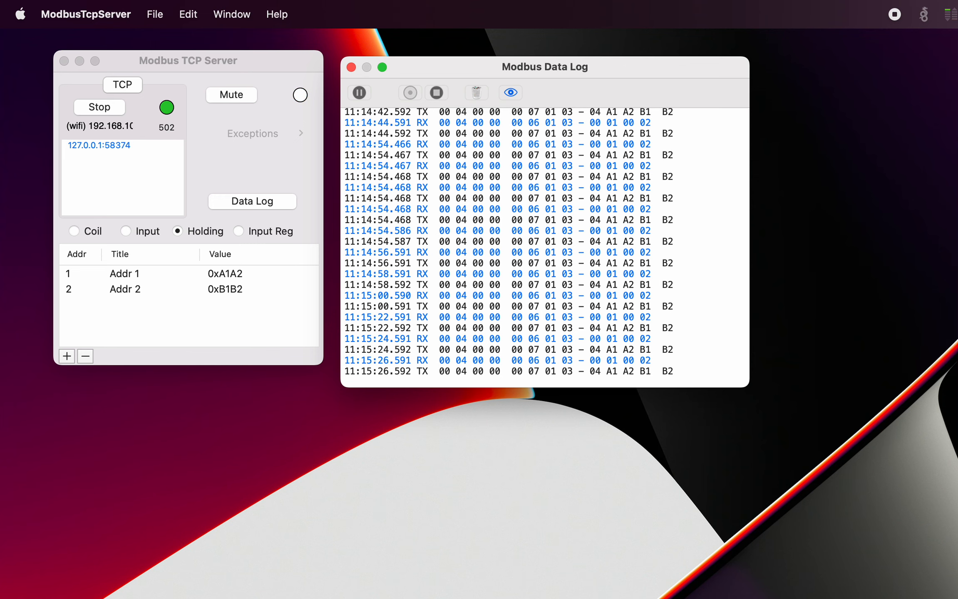
key(super+Tab)
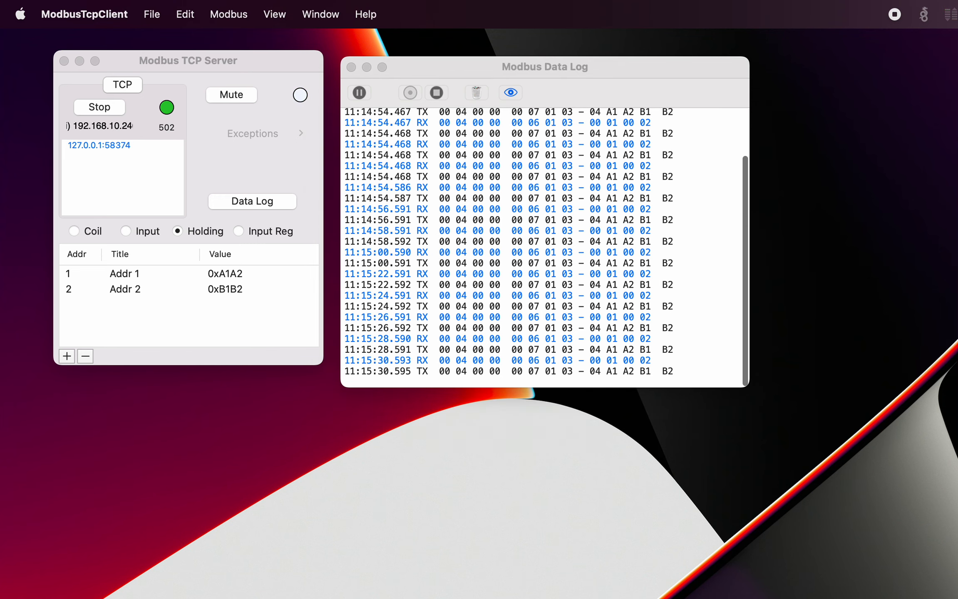
- Hide the timestamps of the data log entries and show them again
scroll(590, 216, up, 3)
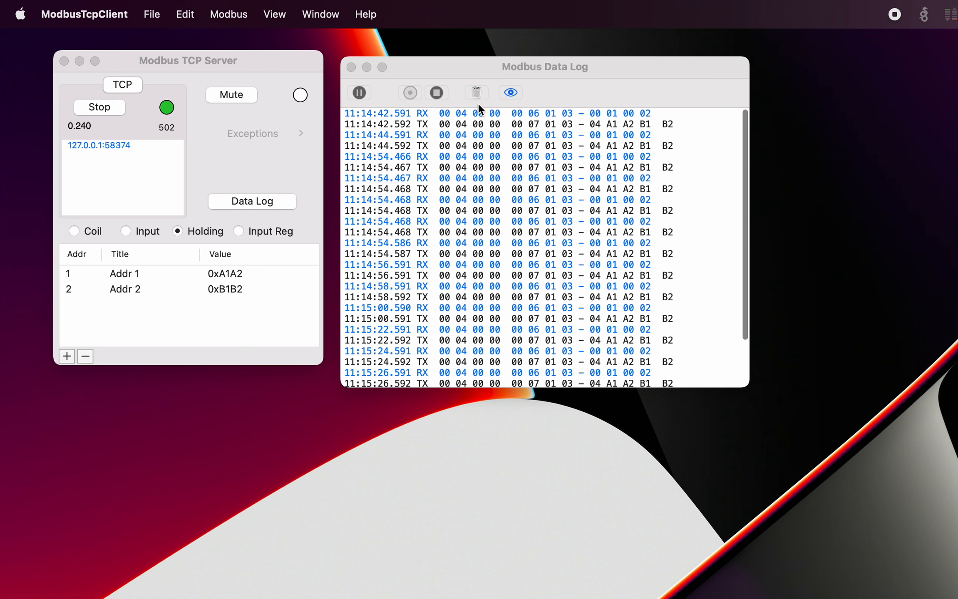
click(509, 94)
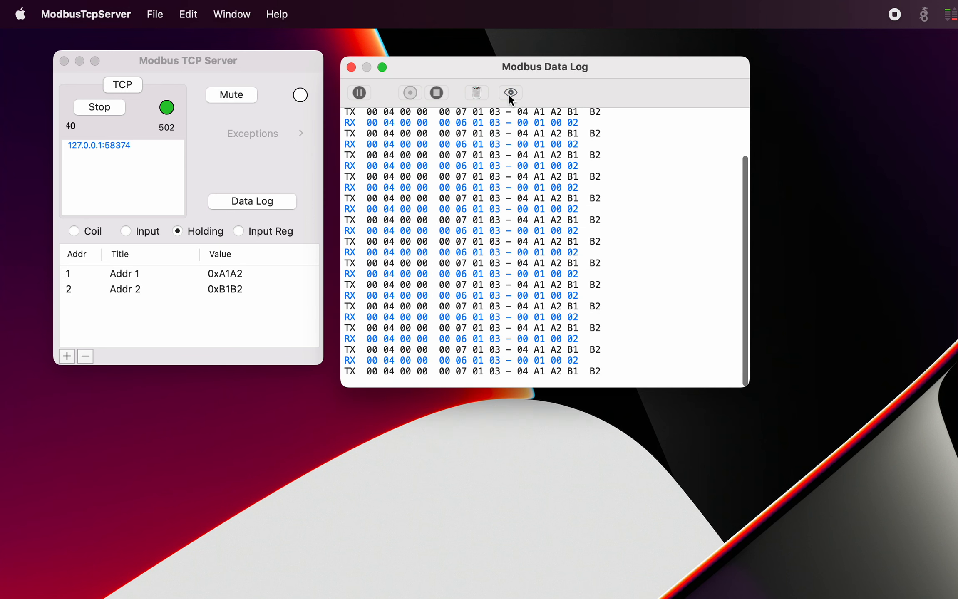
click(508, 95)
click(508, 94)
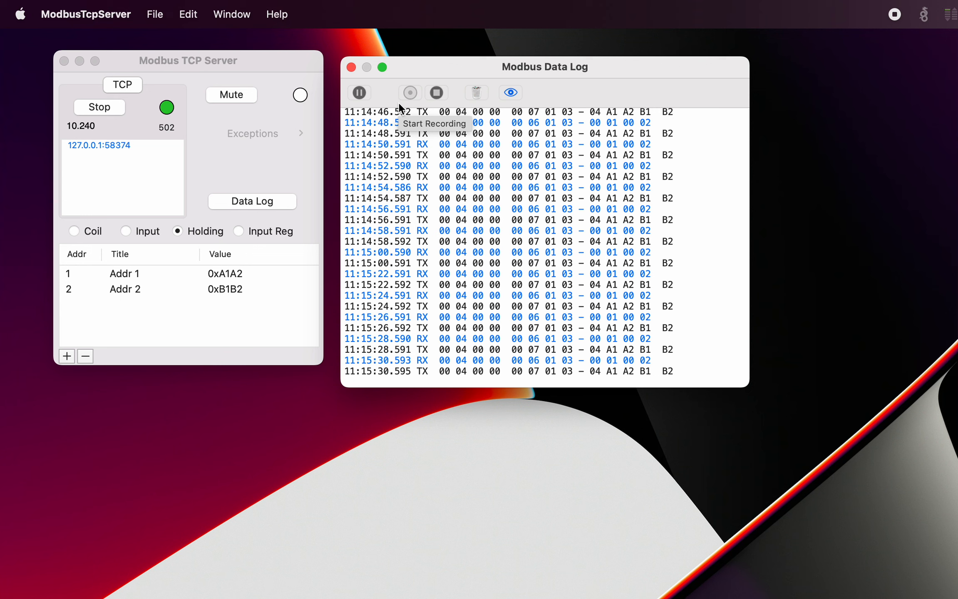
- Decode the request and response logged at 11:14:50.591 and the request at 11:14:52.590, and close the message details
click(500, 146)
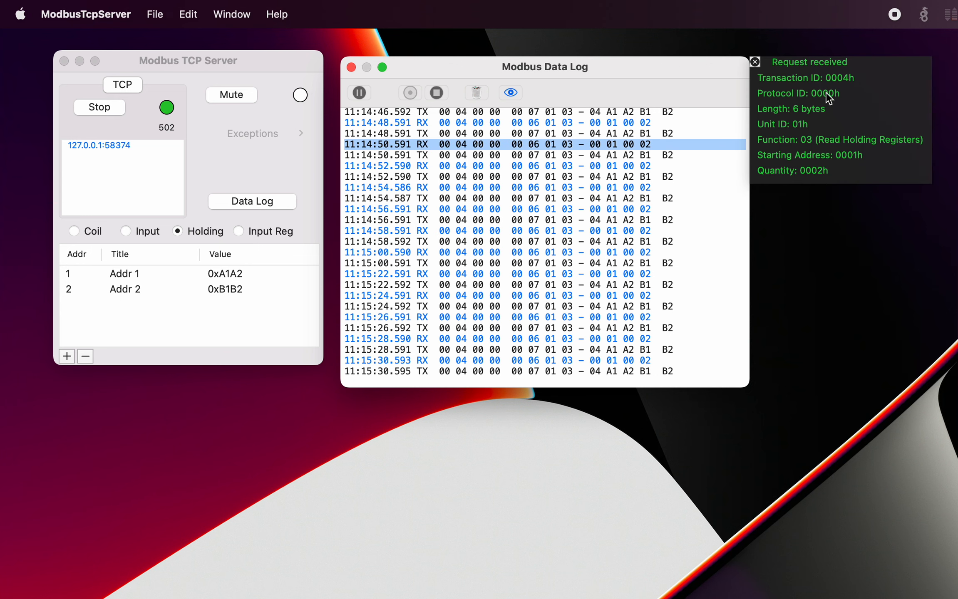
click(648, 156)
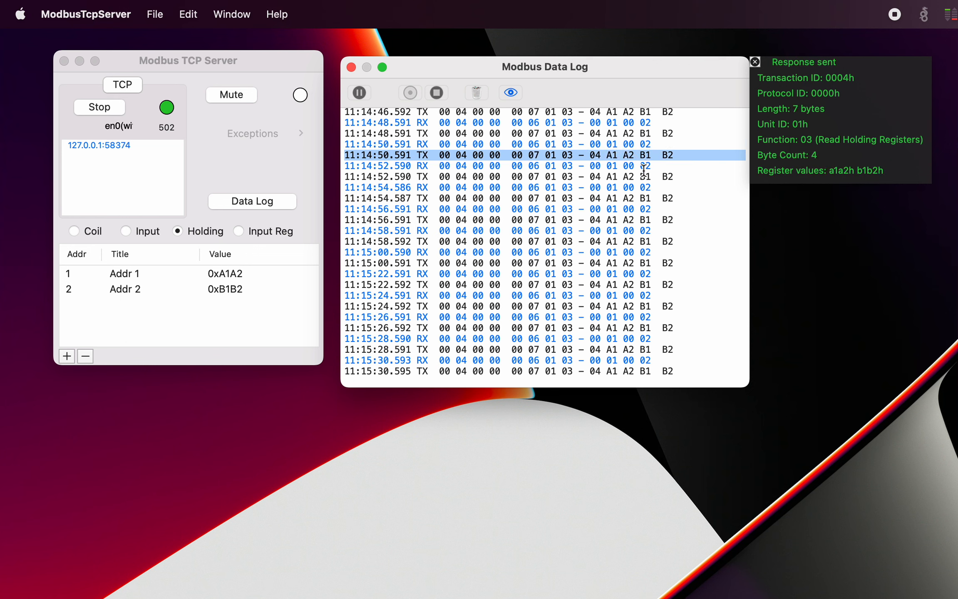
click(641, 167)
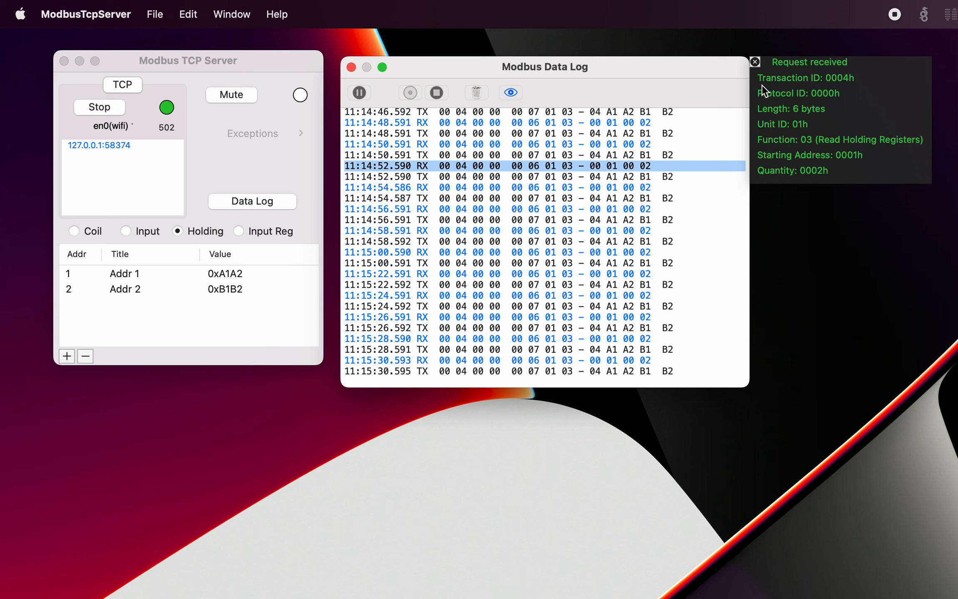
click(755, 62)
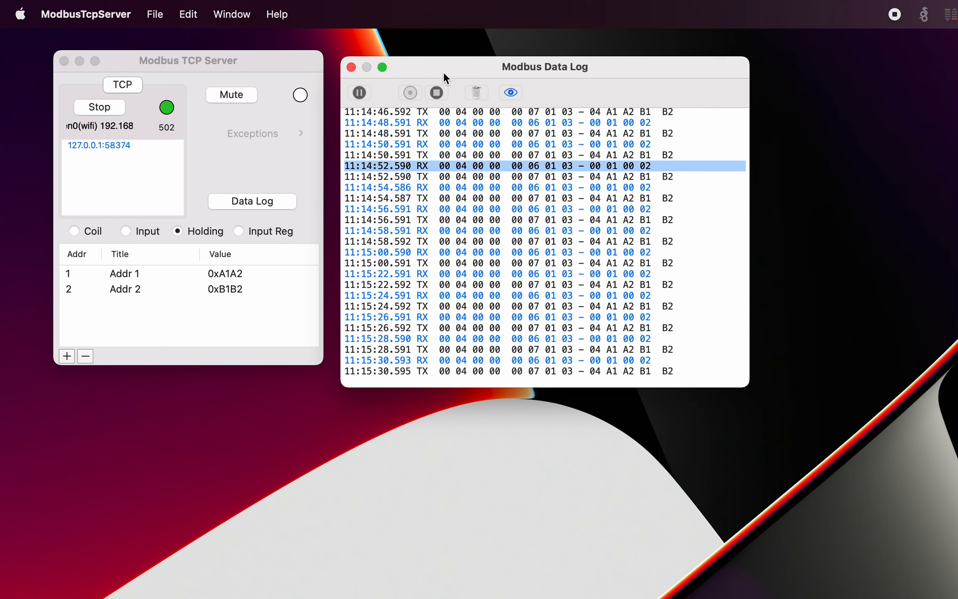